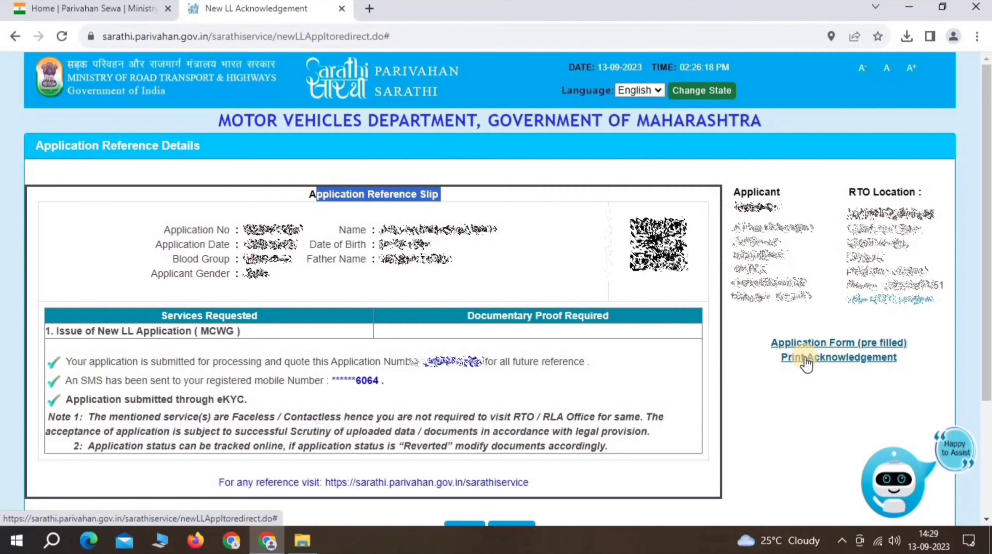
Step: Preview the acknowledgement printout without saving it, and read through the Self Declaration (Form1) document before closing it
click(850, 360)
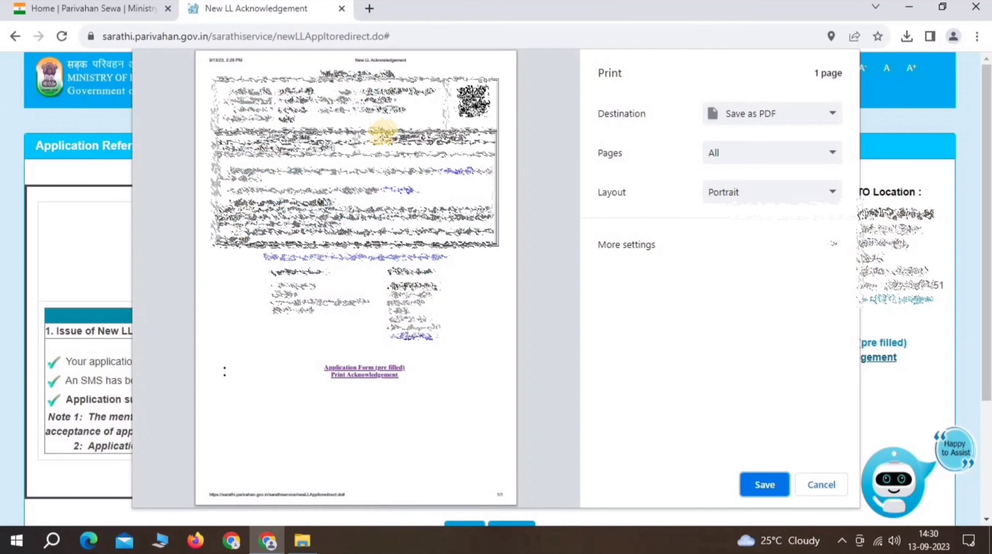
key(Escape)
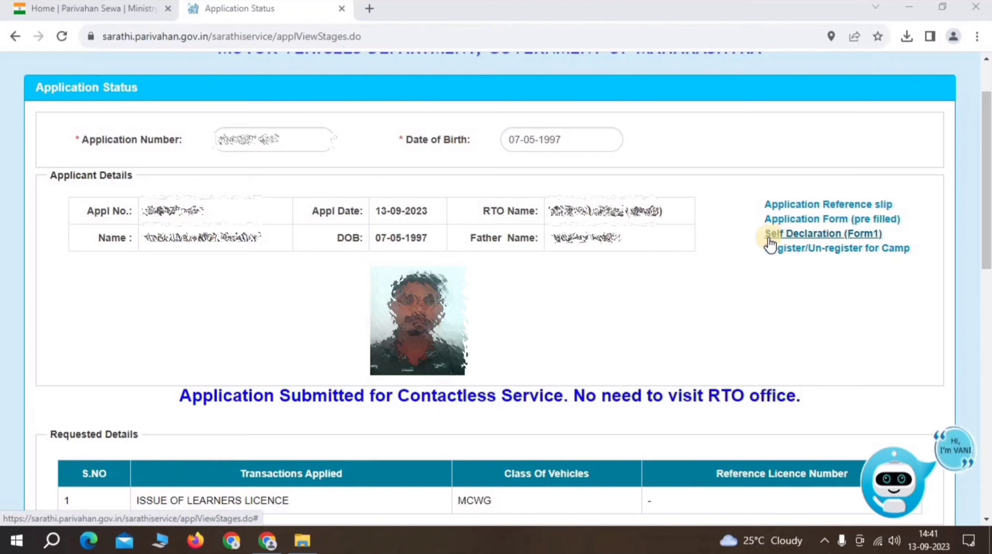
click(818, 233)
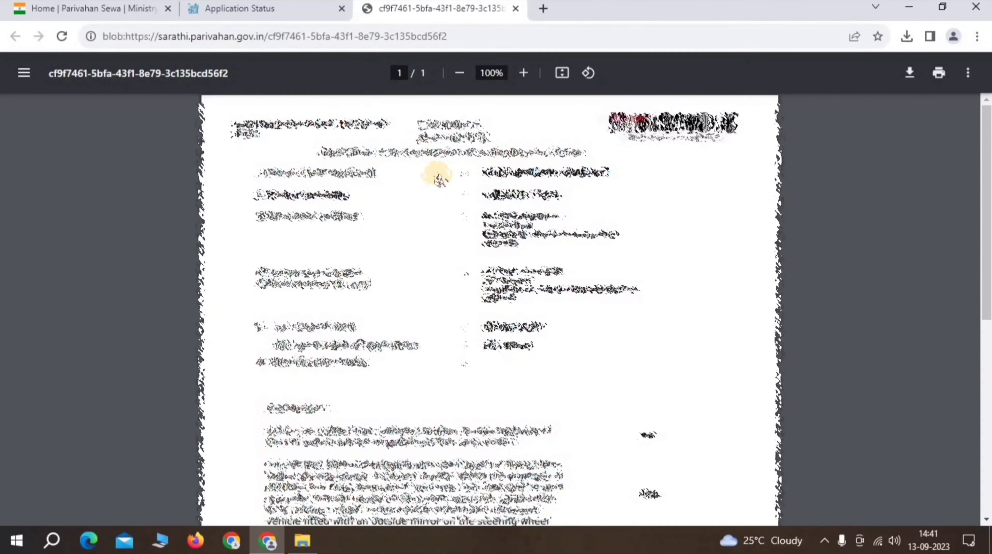
scroll(438, 179, down, 12)
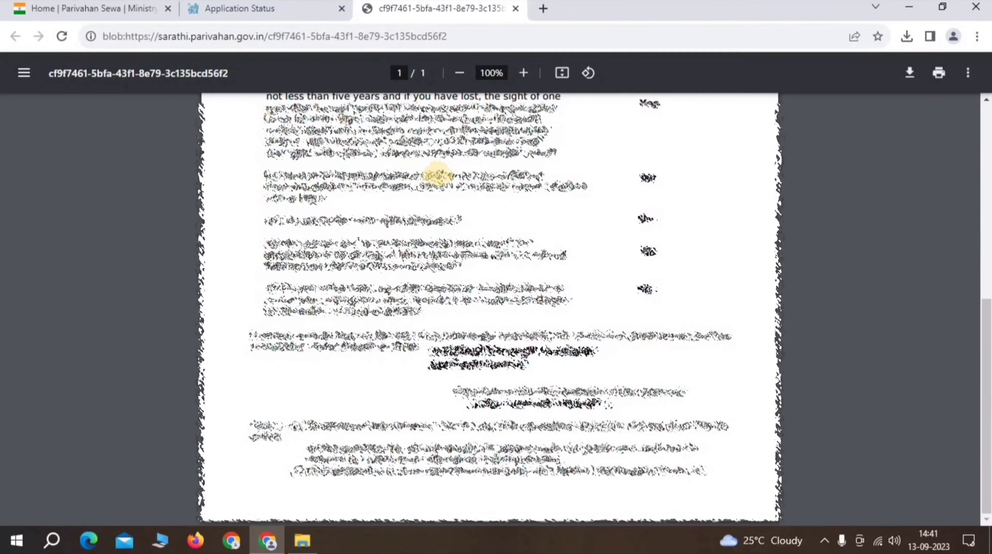
key(ctrl+w)
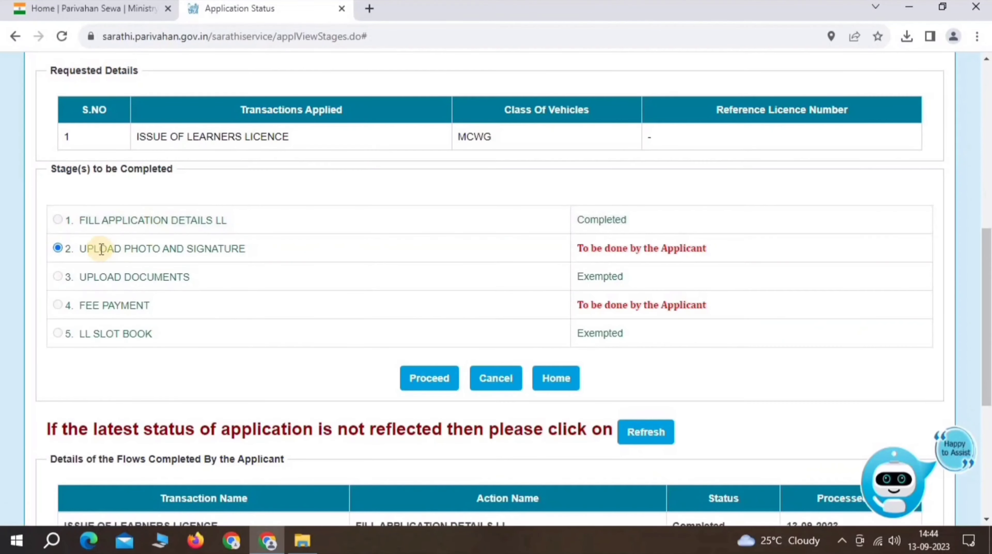
Step: Review the stages to be completed and proceed with the Upload Photo and Signature stage
scroll(93, 248, down, 10)
click(77, 219)
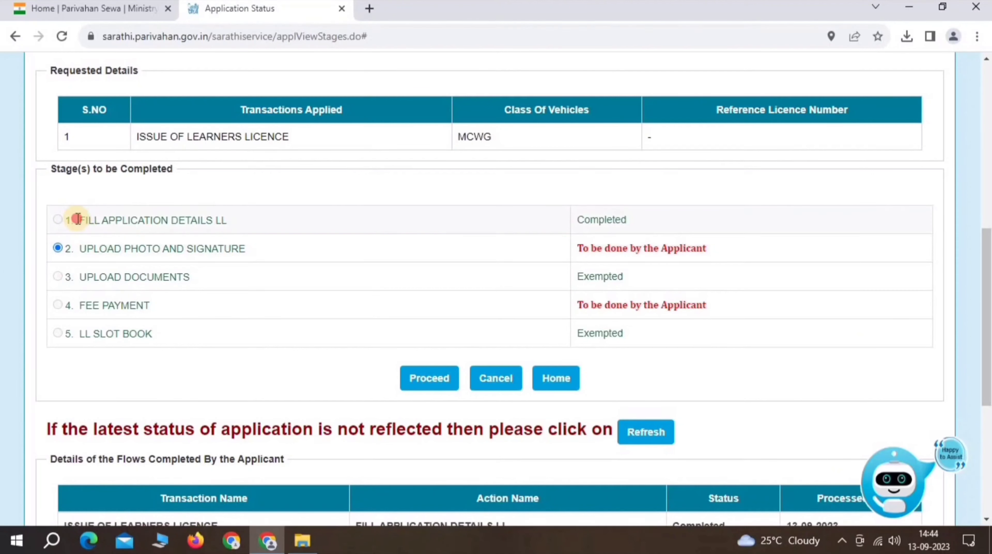
drag(77, 219, 220, 221)
click(222, 220)
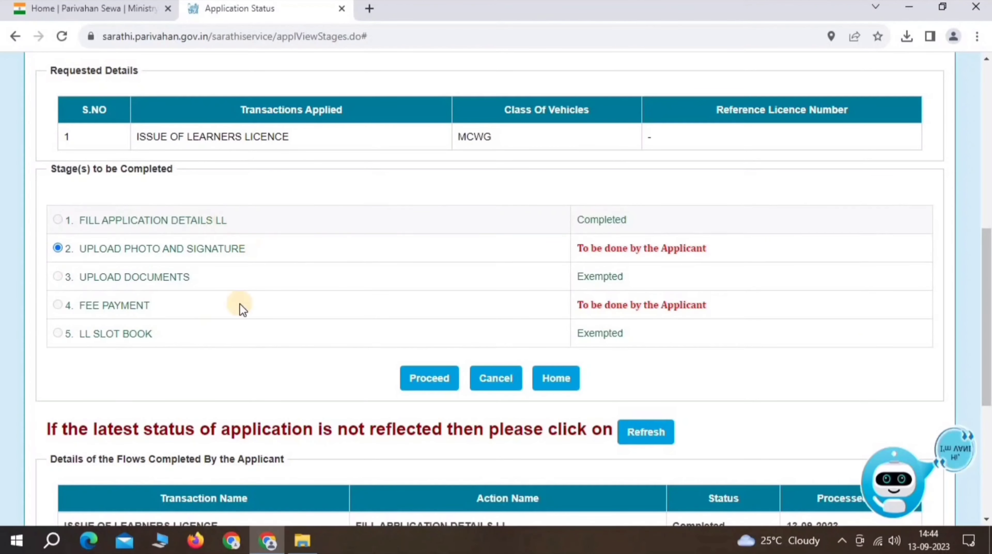
drag(81, 248, 248, 259)
click(249, 260)
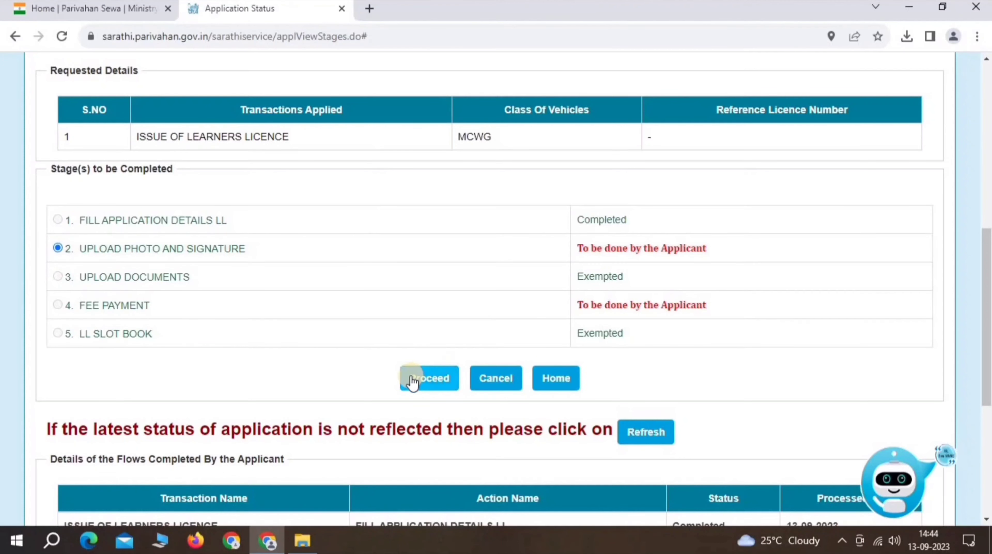
click(428, 378)
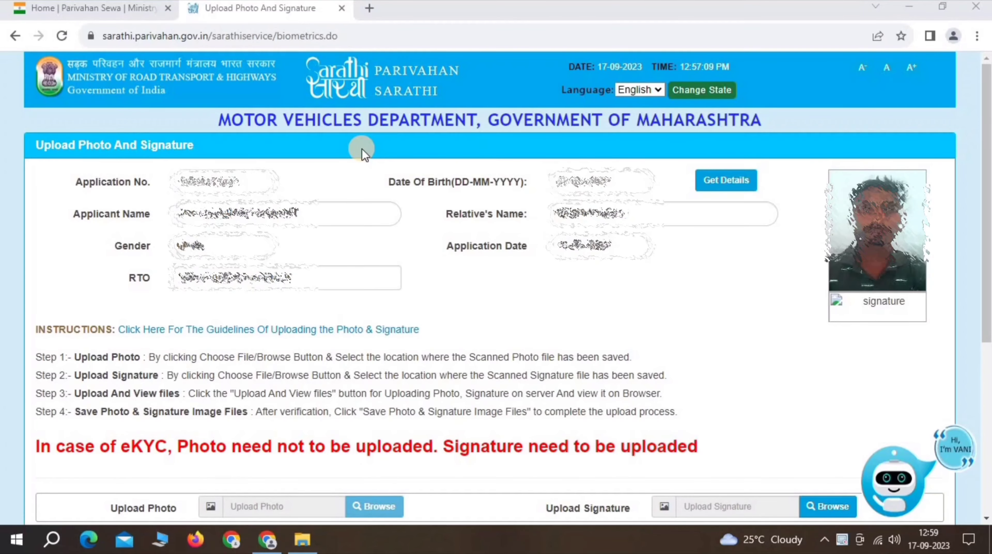
Step: Check the signature file specifications, and upload and view Sig.jpg from the Signitur folder in Downloads as the applicant's signature
scroll(360, 153, down, 7)
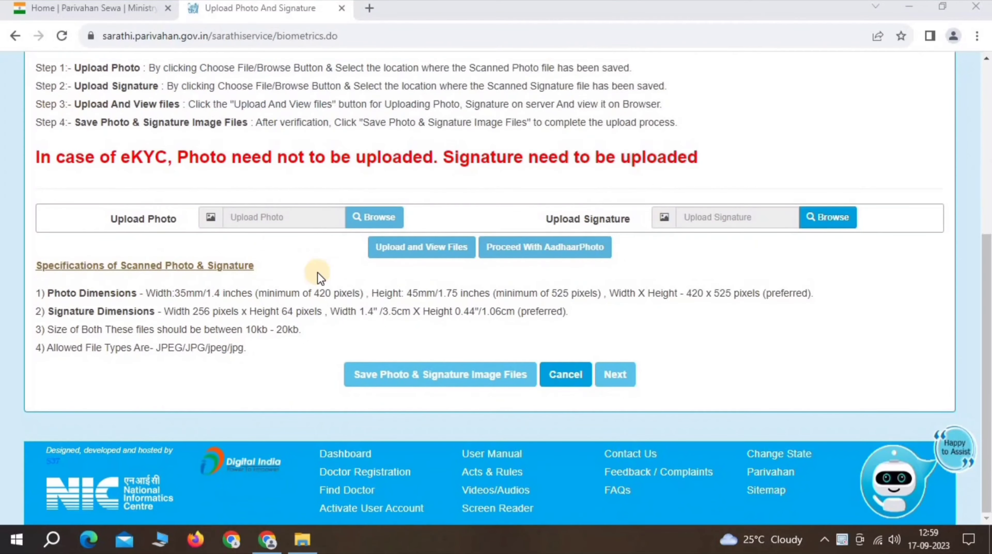
mouse_move(47, 311)
mouse_down()
mouse_move(327, 318)
mouse_move(308, 334)
mouse_up()
click(189, 297)
click(326, 318)
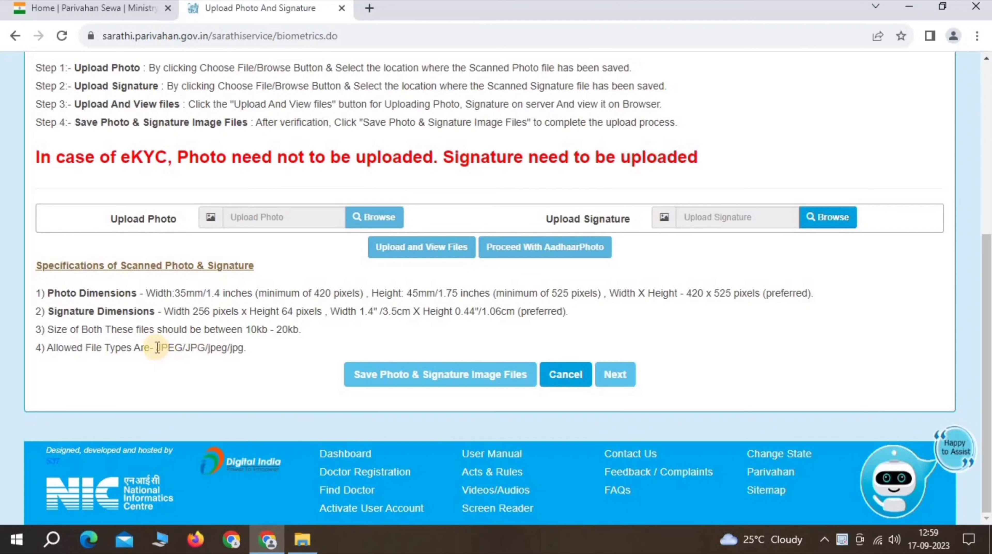
drag(156, 349, 252, 351)
click(250, 349)
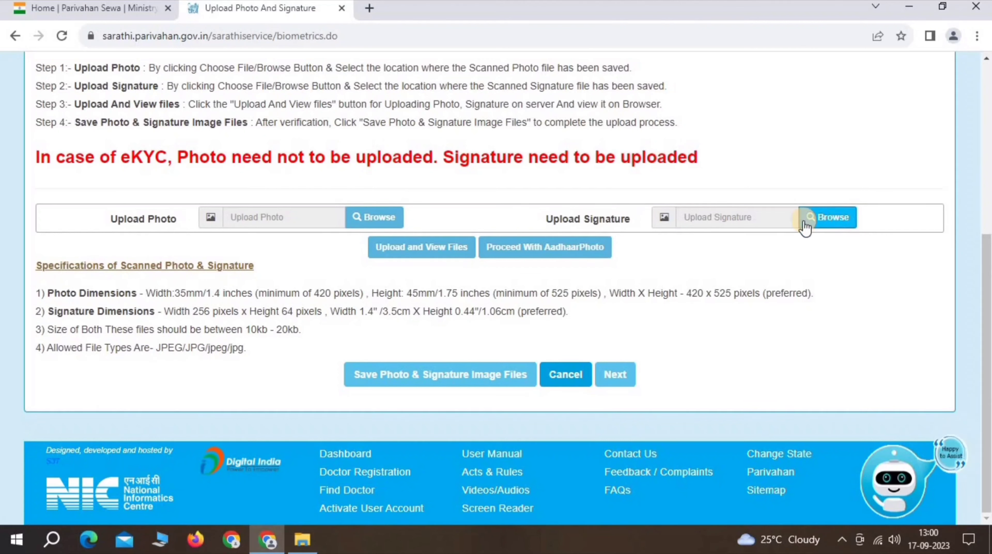
click(824, 229)
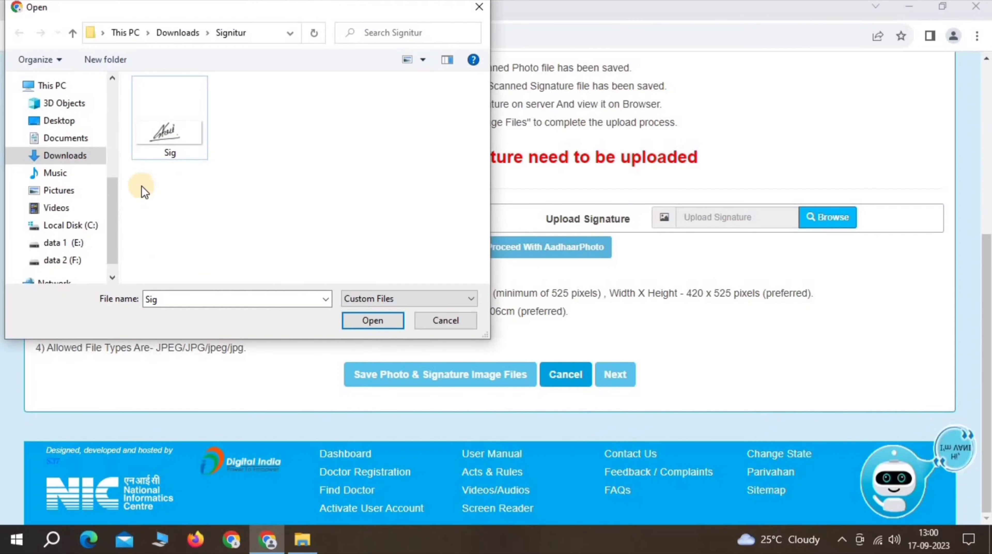
click(163, 125)
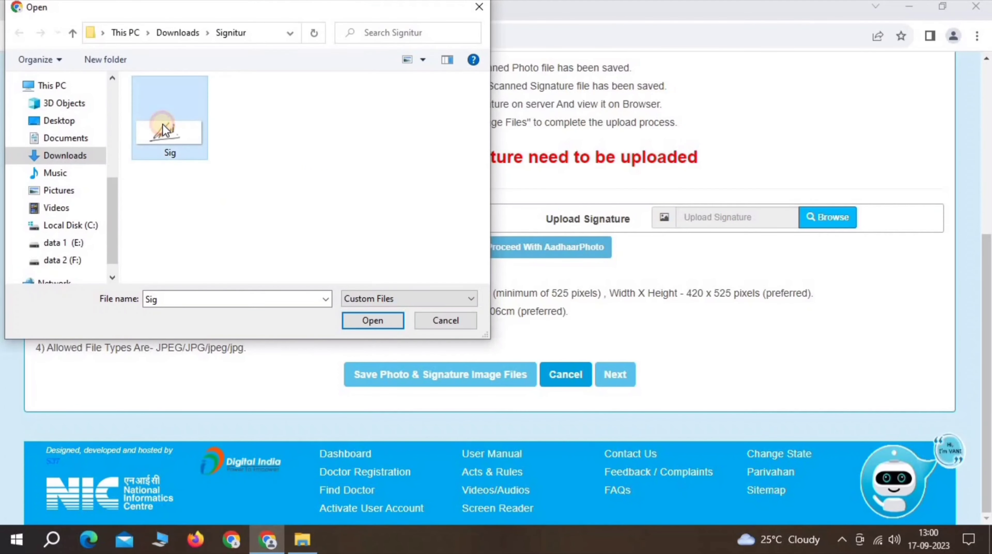
click(361, 322)
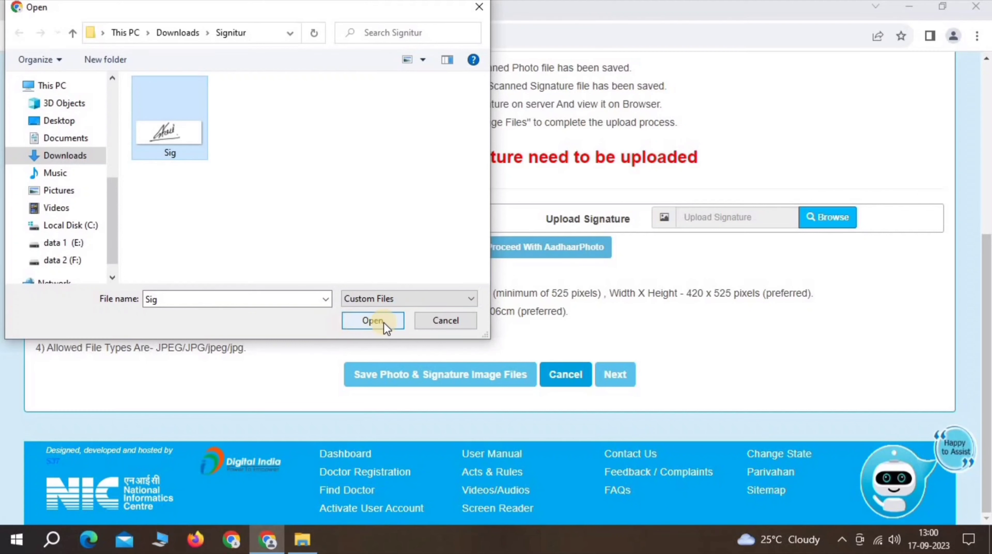
click(376, 320)
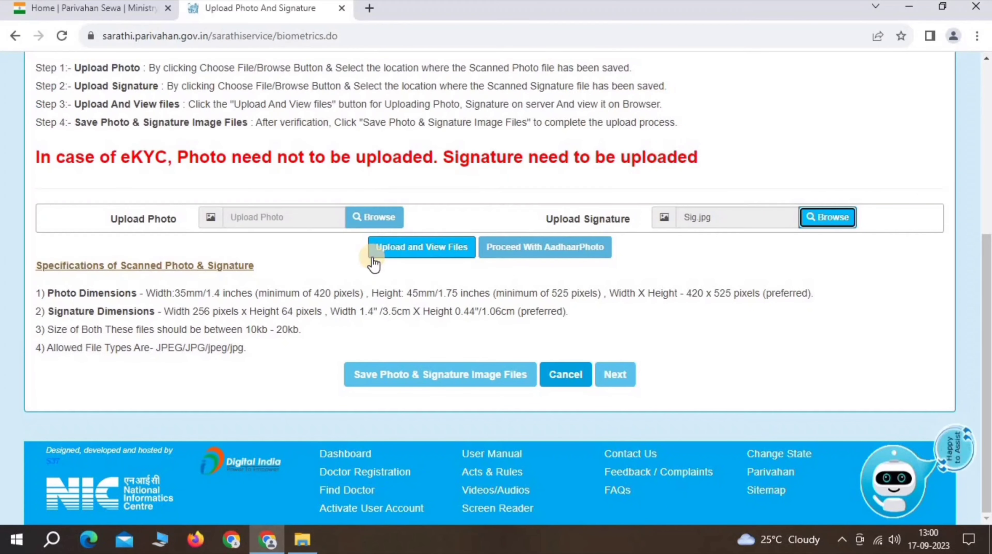
click(451, 251)
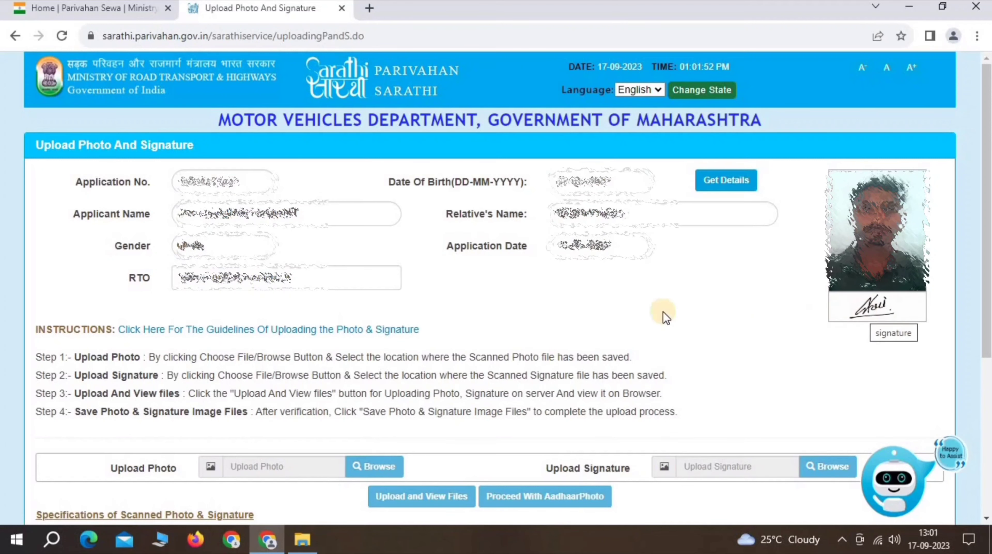
Step: Save the photo and signature image files, accept the confirmation, and continue to the fee payment page
scroll(416, 361, down, 5)
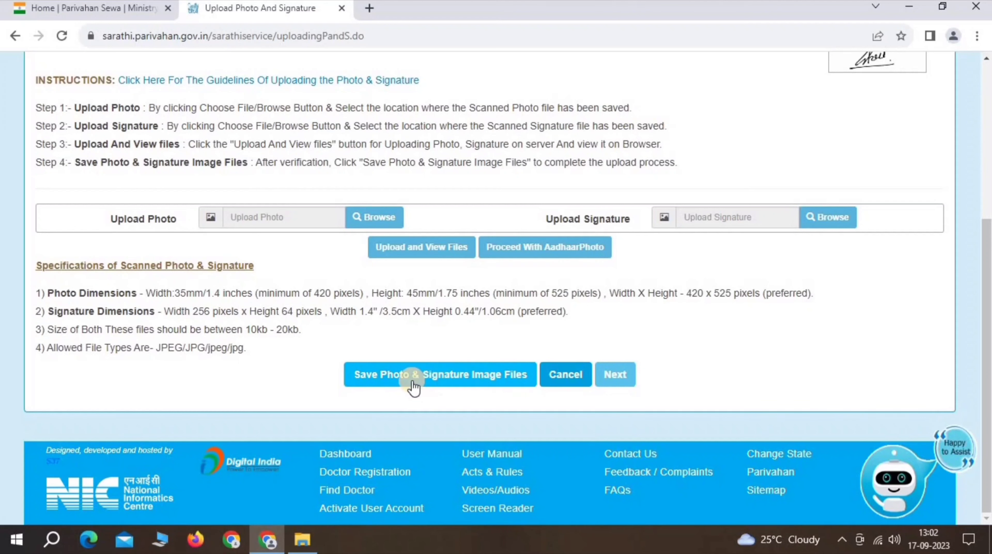
click(452, 376)
drag(349, 90, 565, 140)
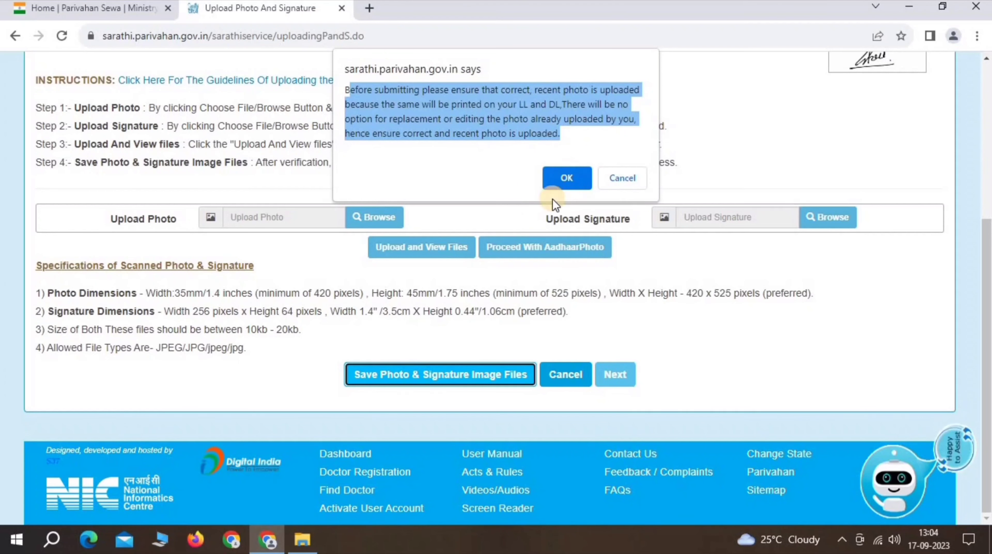
click(569, 176)
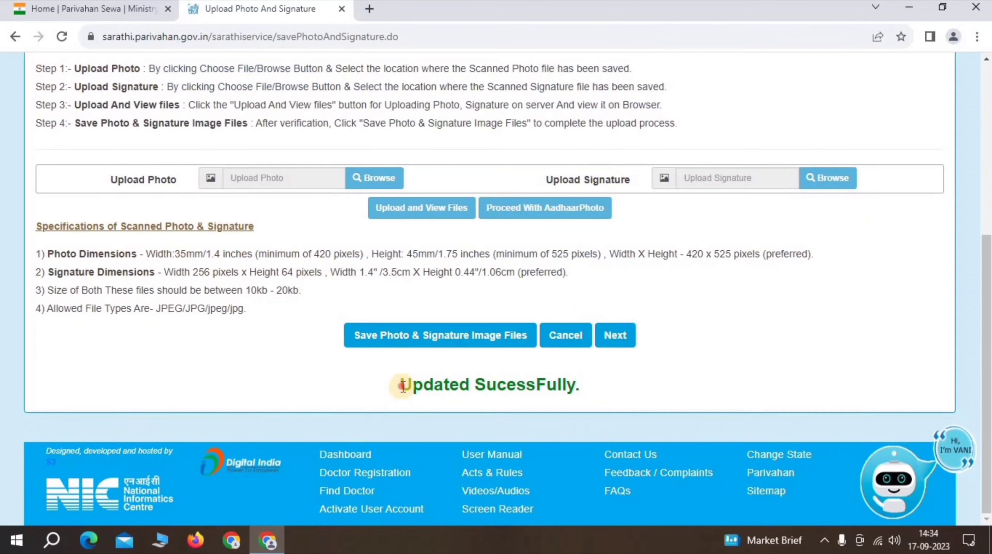
drag(400, 384, 607, 385)
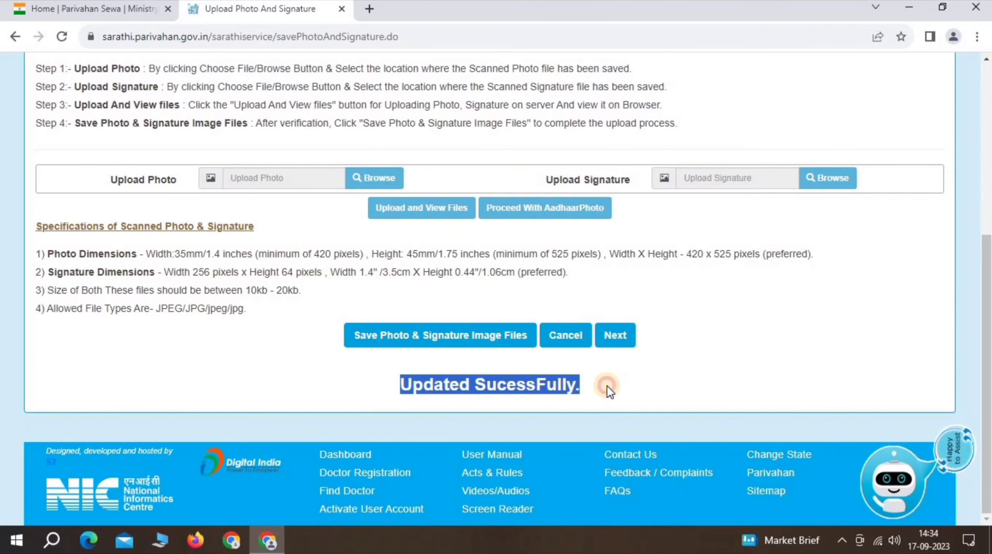
click(607, 385)
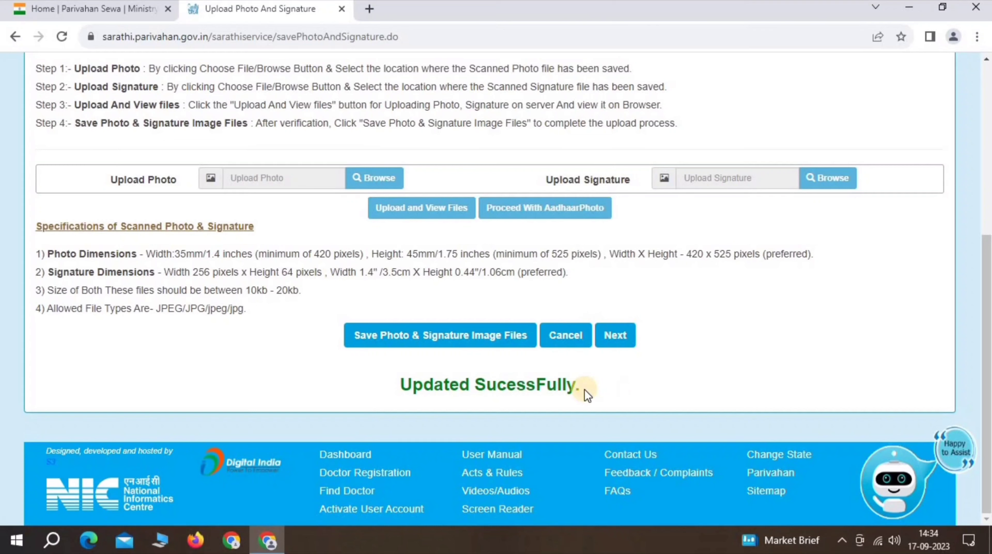
click(611, 337)
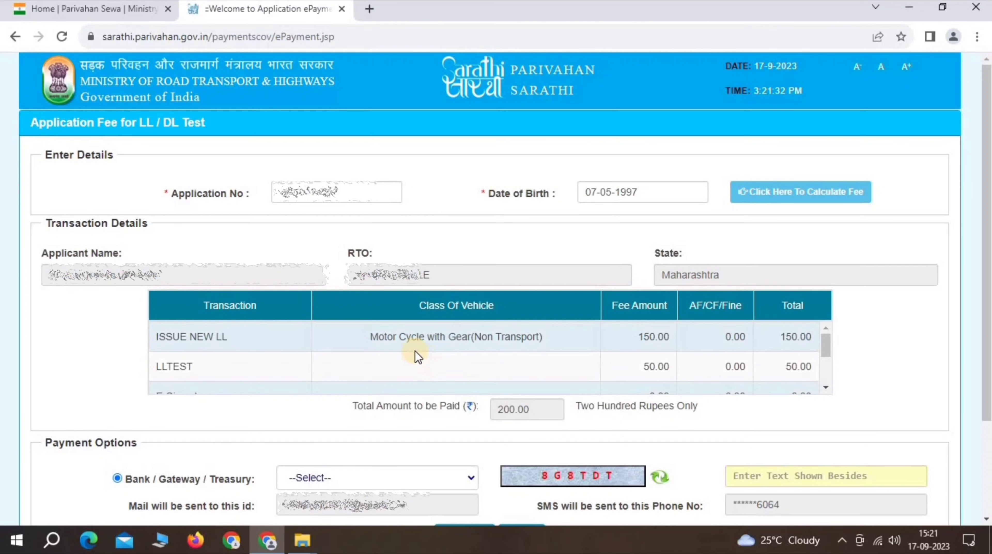
Step: Review the learner's licence fee breakdown through to the grand total, and choose a bank gateway for the payment
mouse_move(369, 337)
mouse_down()
mouse_move(626, 318)
mouse_move(672, 338)
mouse_up()
click(638, 349)
click(637, 370)
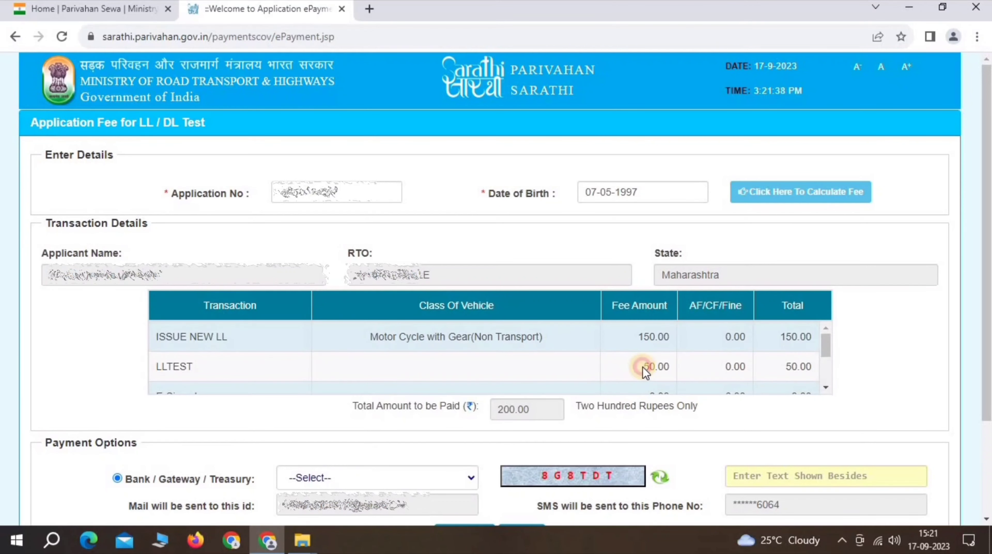
drag(643, 367, 671, 368)
scroll(682, 365, down, 2)
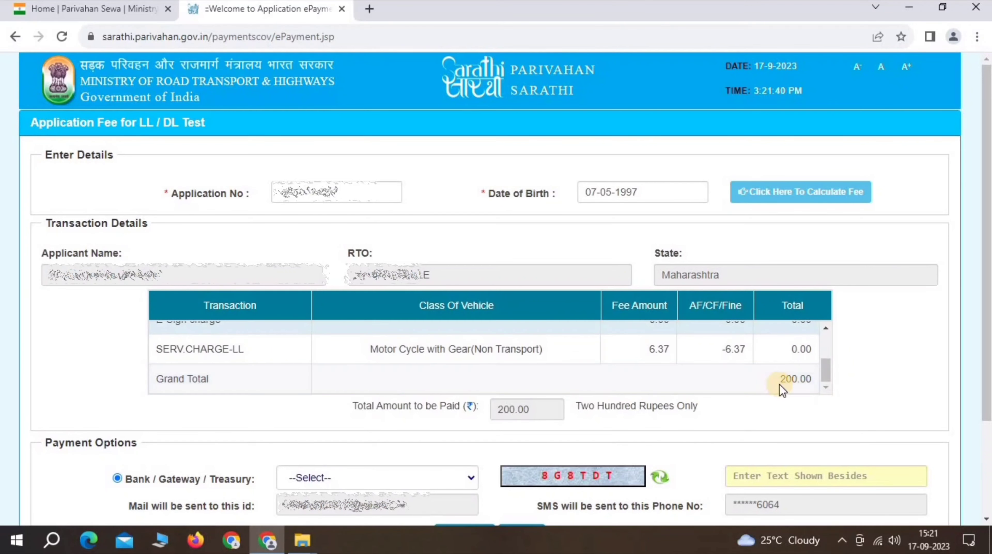
drag(774, 381, 816, 378)
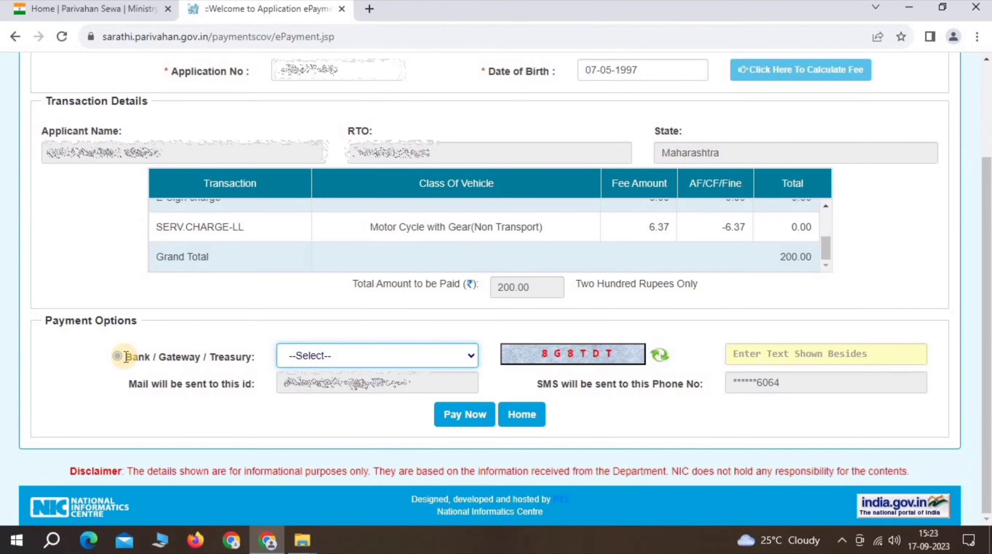
drag(125, 356, 250, 357)
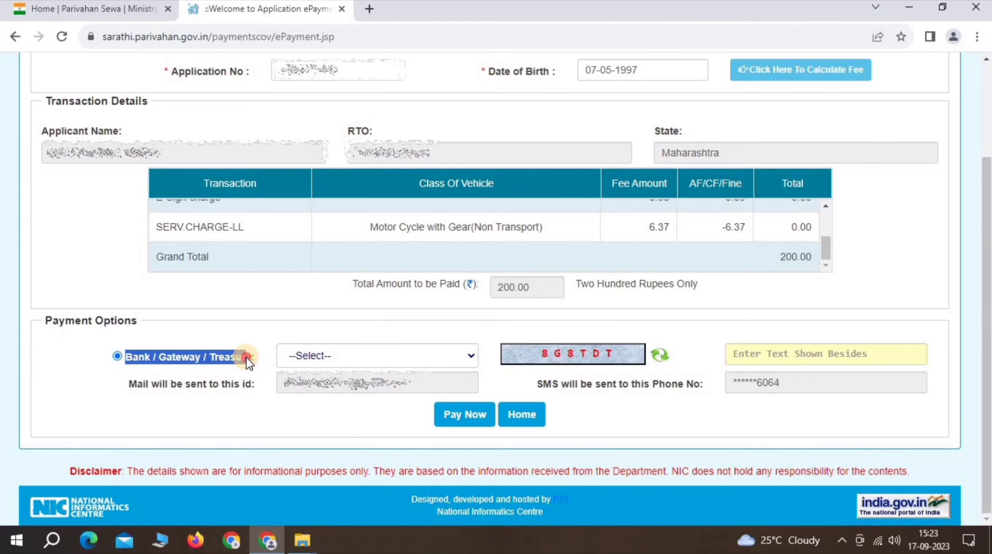
click(248, 360)
click(356, 355)
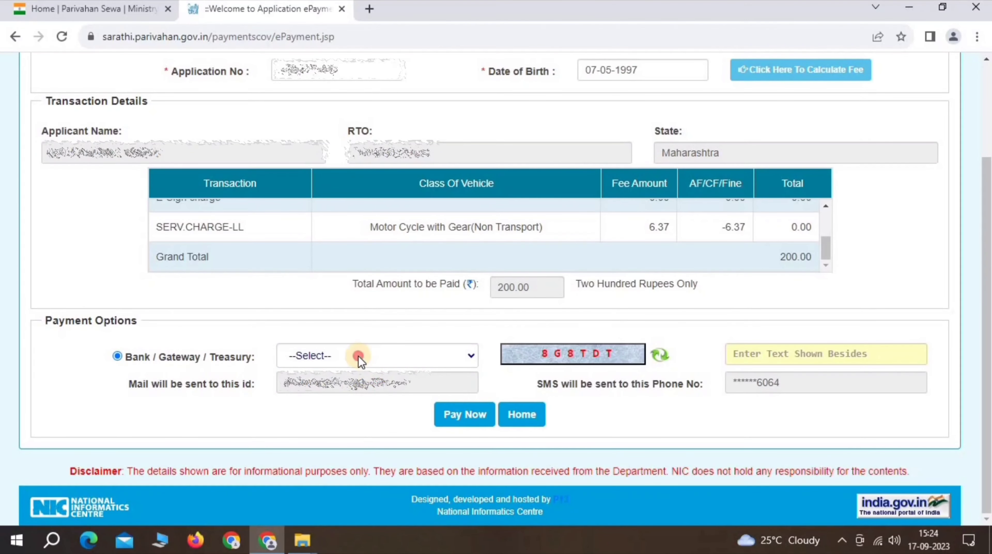
click(302, 386)
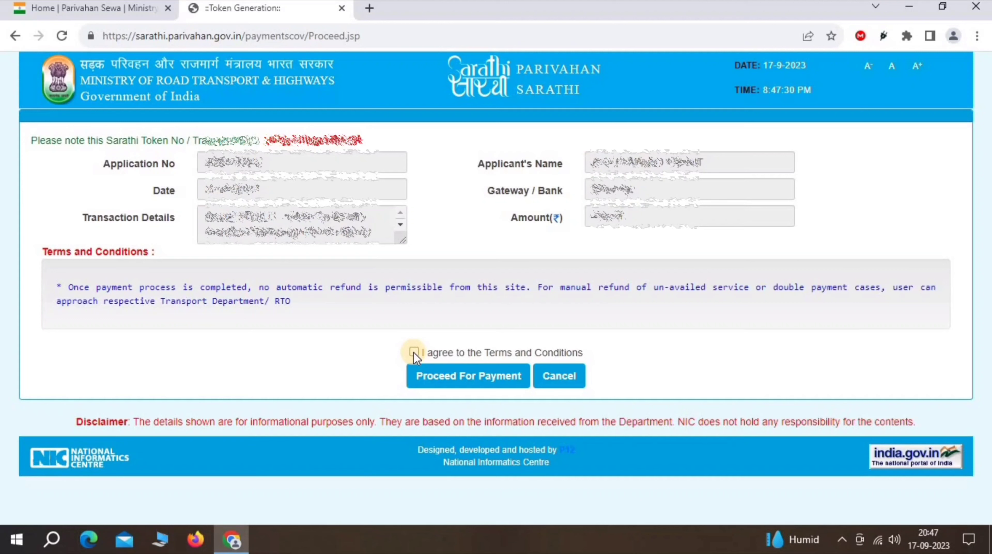
Step: Agree to the payment terms and conditions and proceed for payment
click(413, 352)
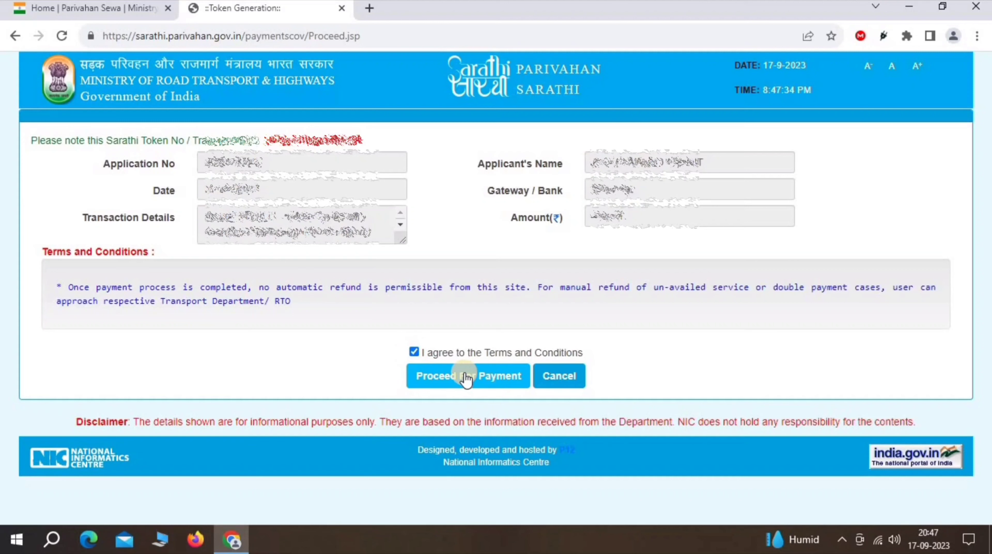
click(474, 382)
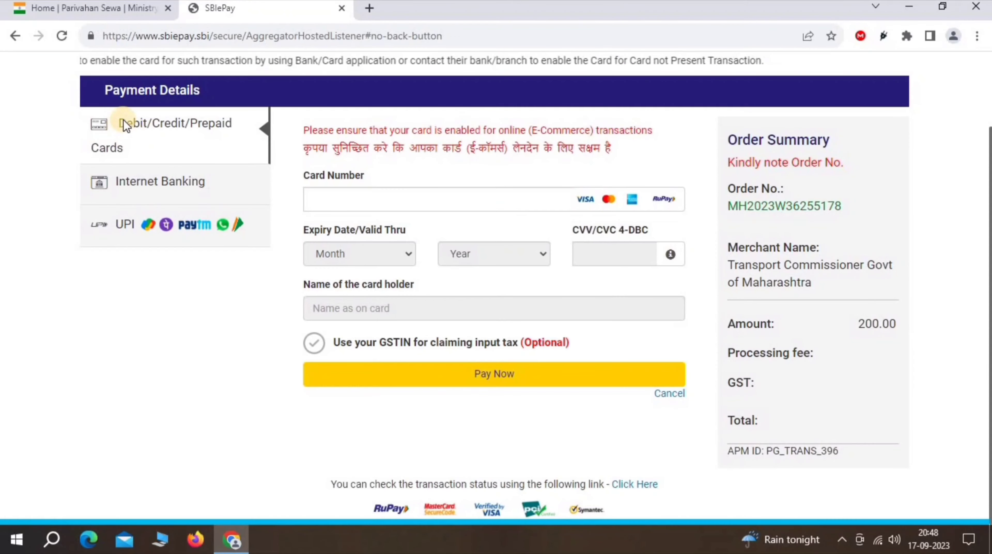
Step: Choose UPI as the payment method and look over its UPI ID and UPI QR options
click(161, 227)
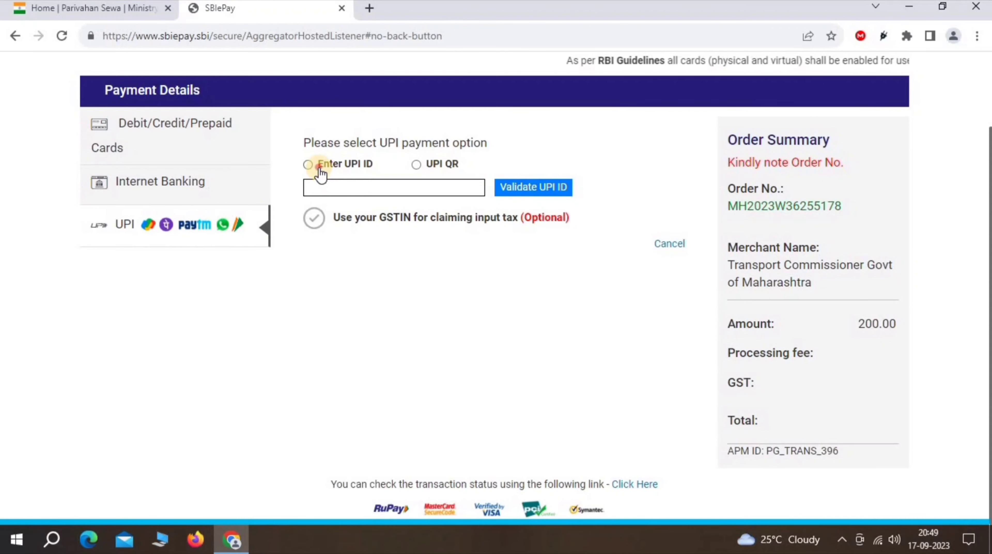
drag(328, 172, 377, 163)
click(379, 167)
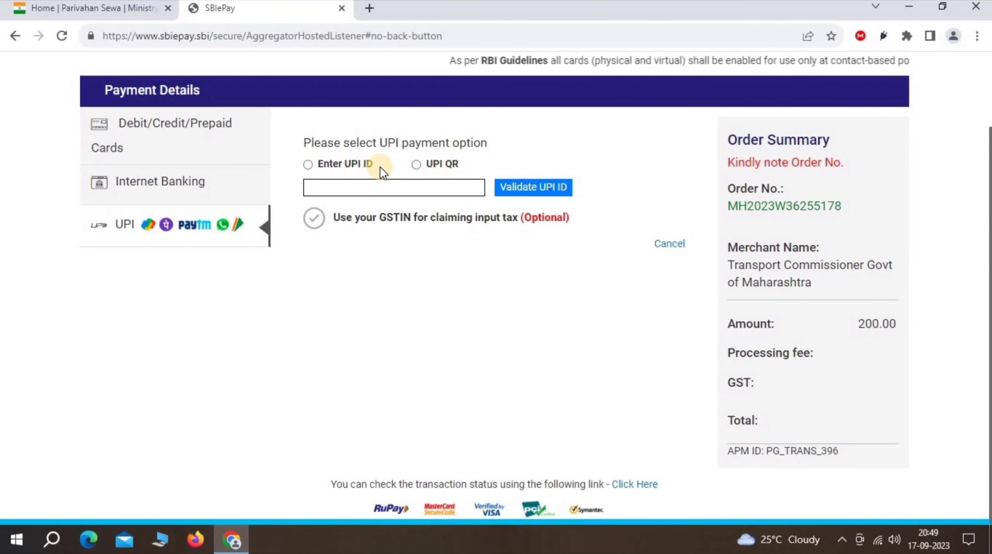
triple_click(437, 165)
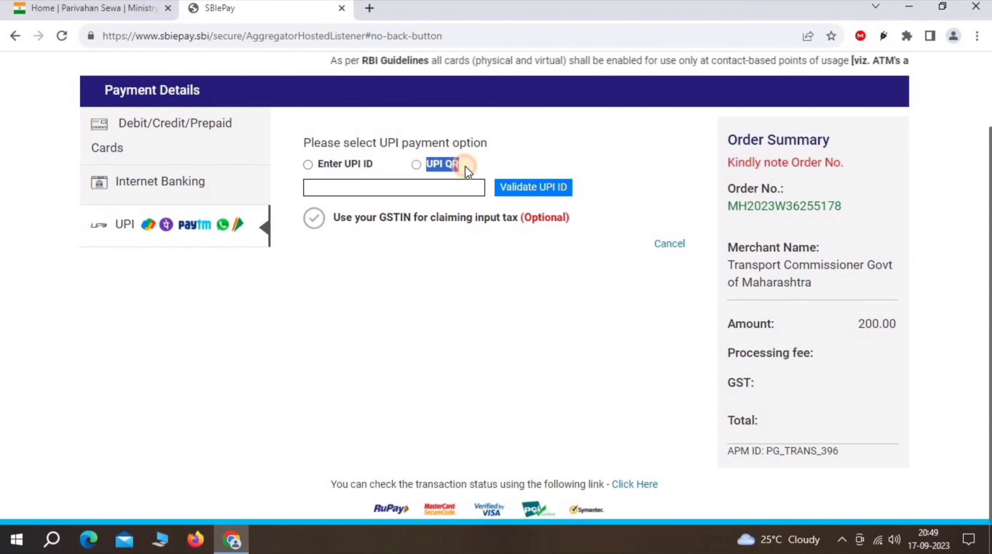
click(437, 165)
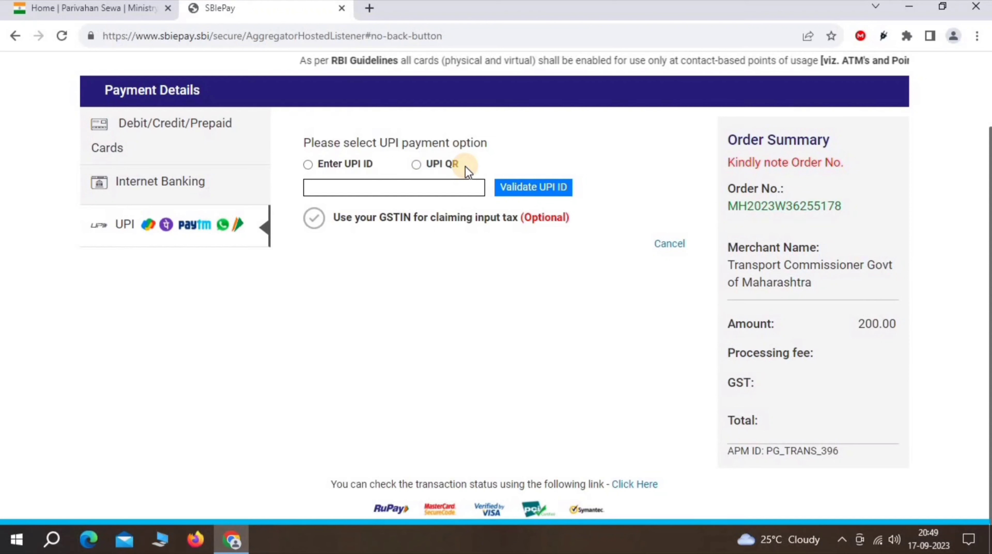
Step: Choose UPI QR as the UPI payment option and proceed with the fee payment
click(416, 165)
click(480, 253)
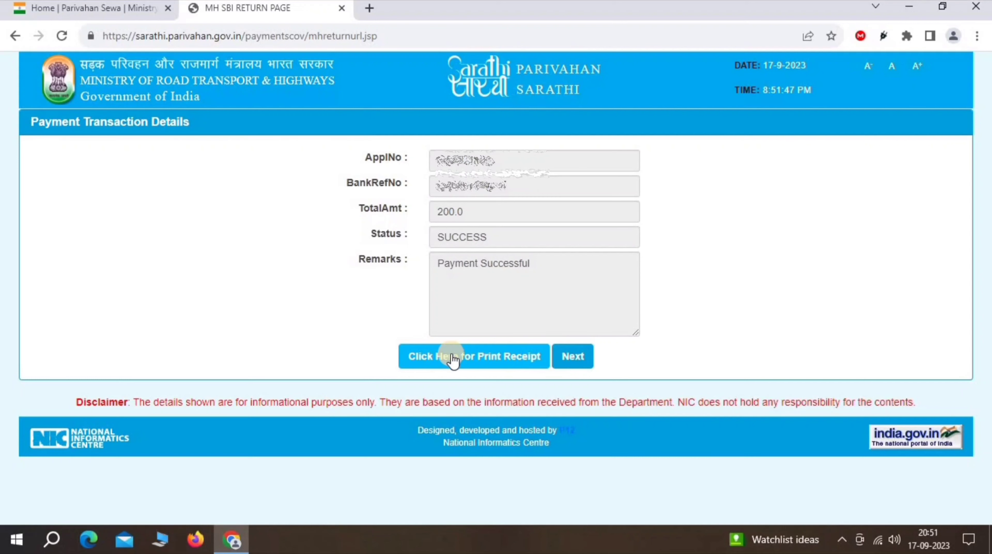
Step: Generate the print receipt for the SBIePay payment, look through the receipt document, and close it
click(488, 355)
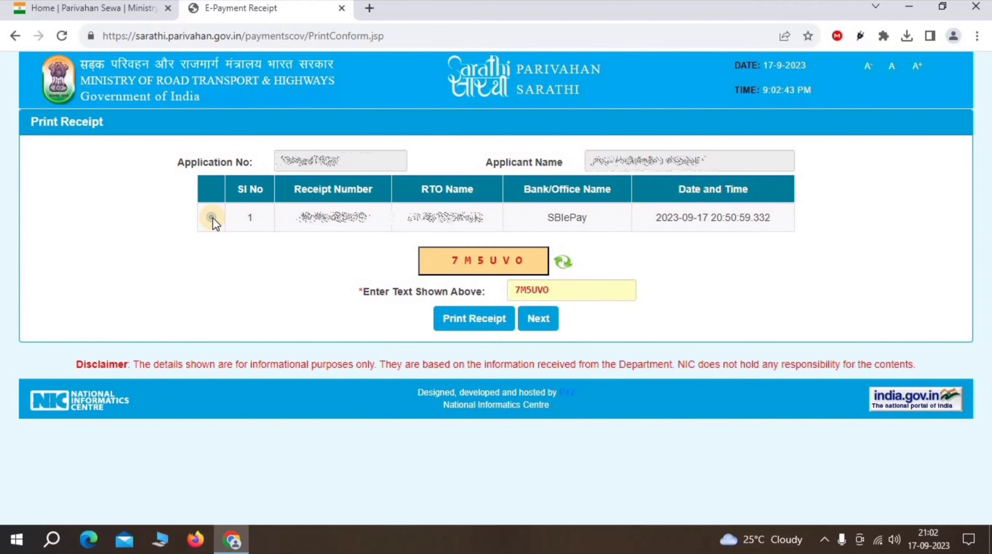
click(212, 218)
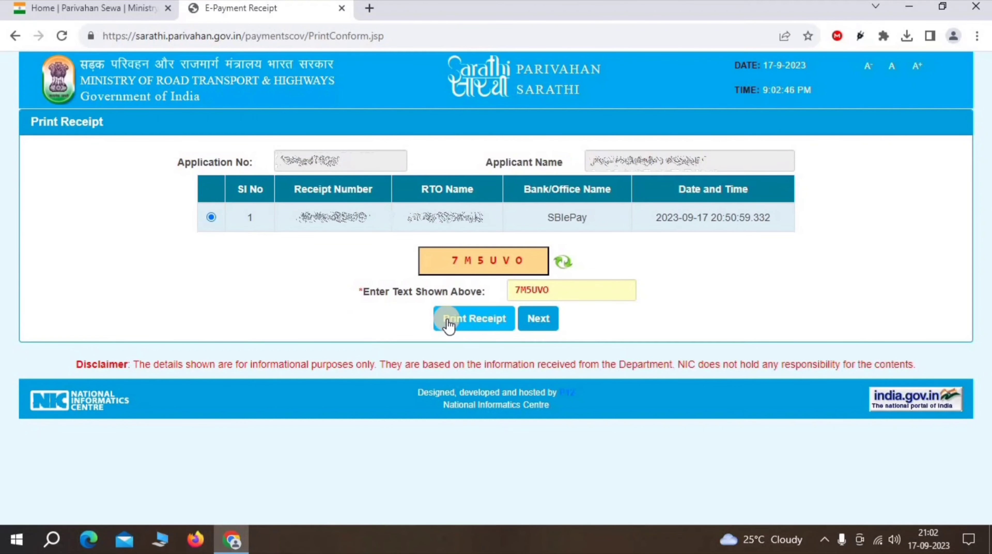
click(491, 321)
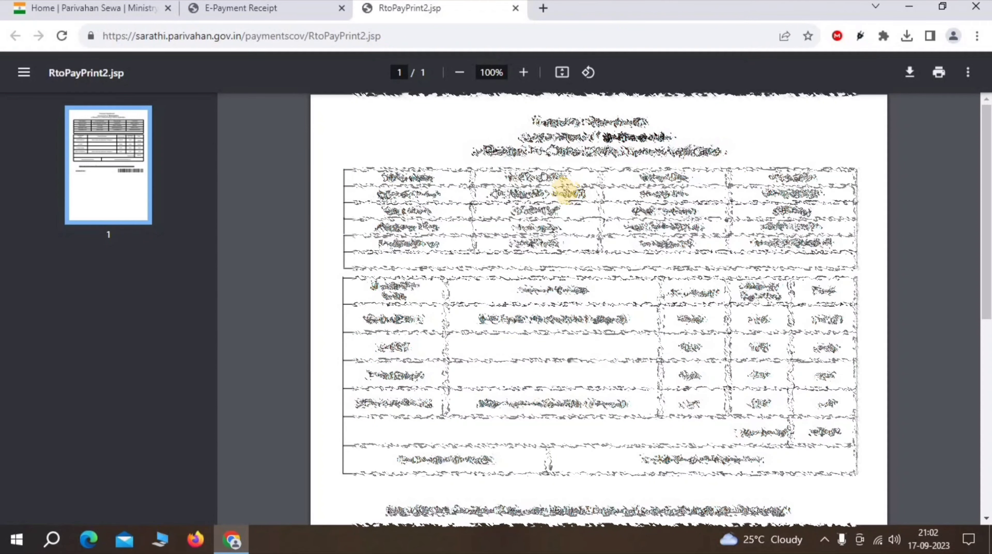
scroll(567, 193, down, 10)
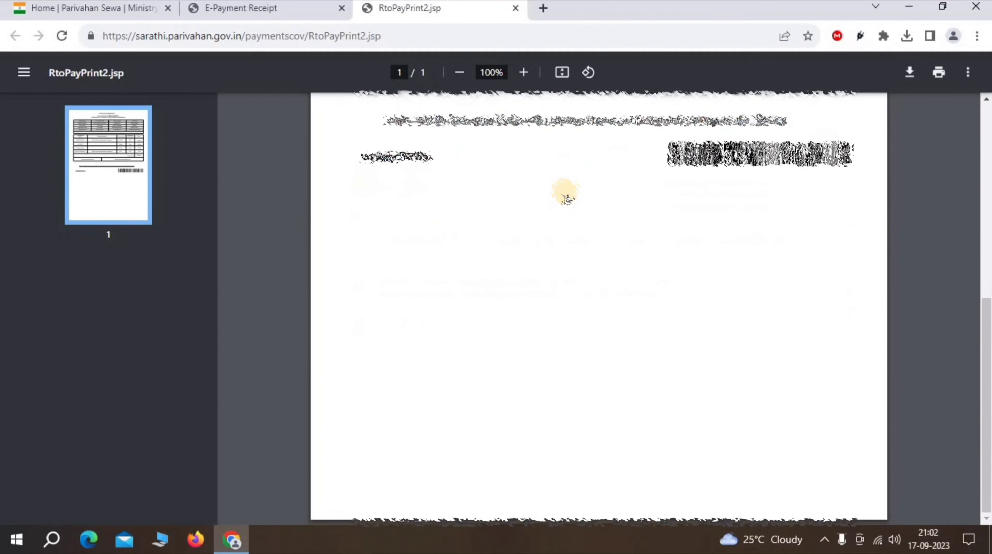
scroll(567, 192, up, 10)
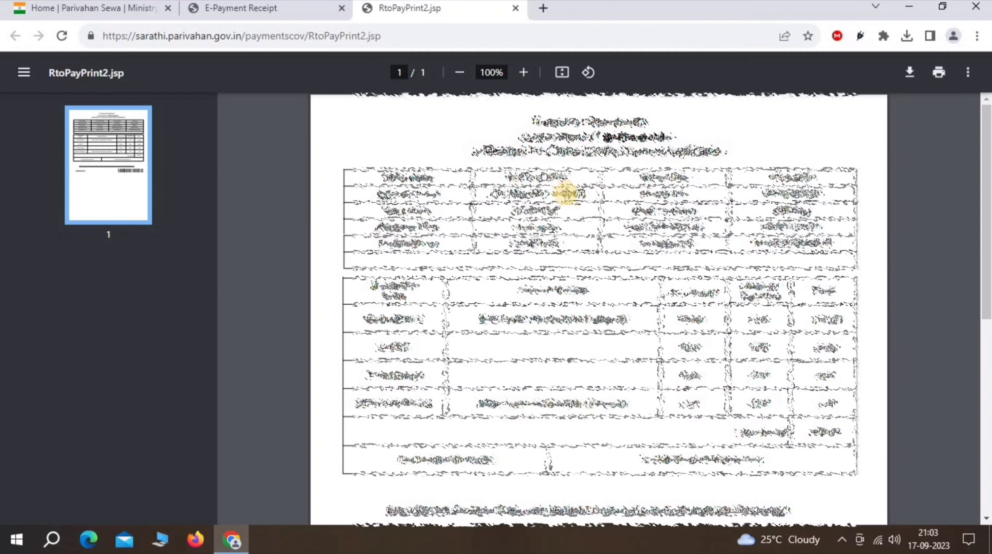
key(ctrl+w)
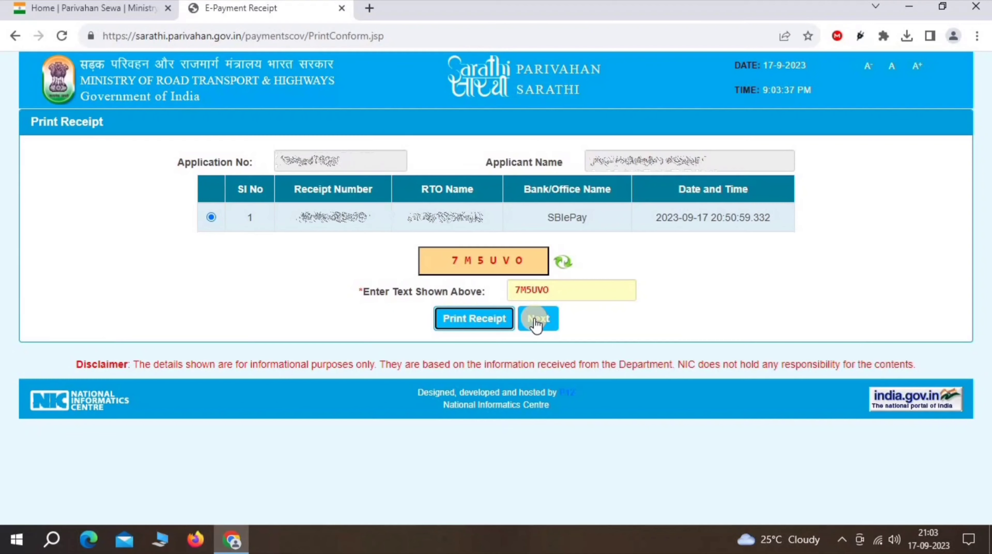
Step: Continue from the receipt page to the application status and open the Road Safety Tutorial required before the LL test
click(536, 320)
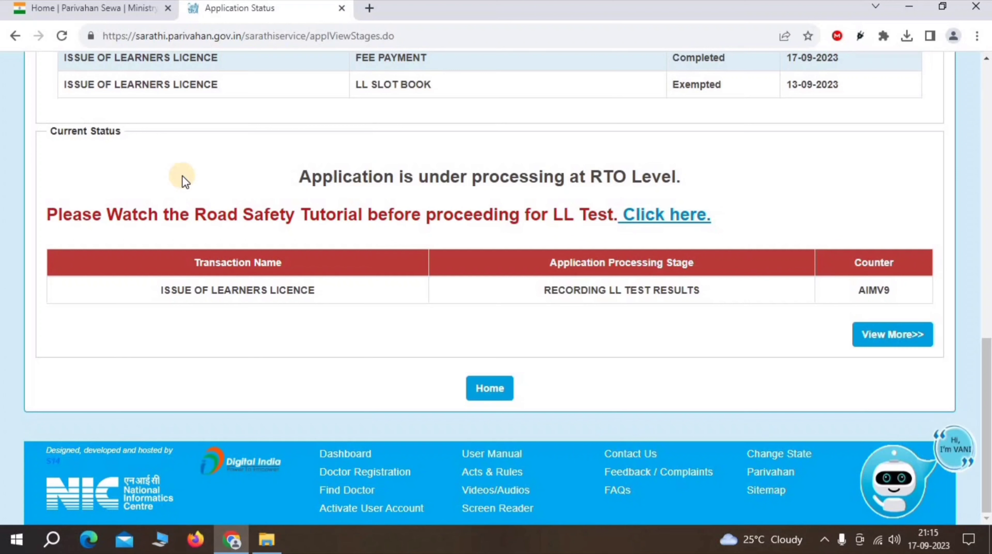
drag(194, 215, 369, 220)
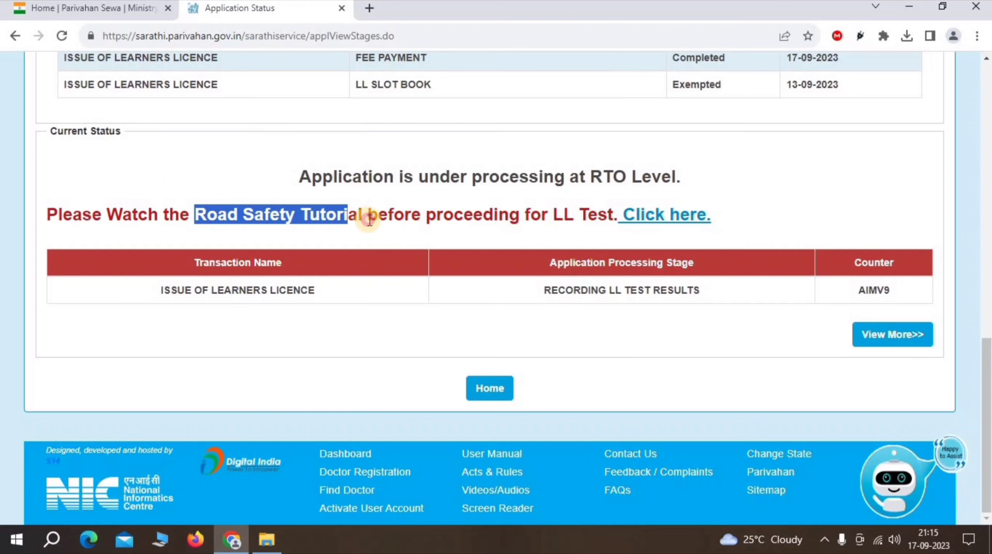
click(369, 220)
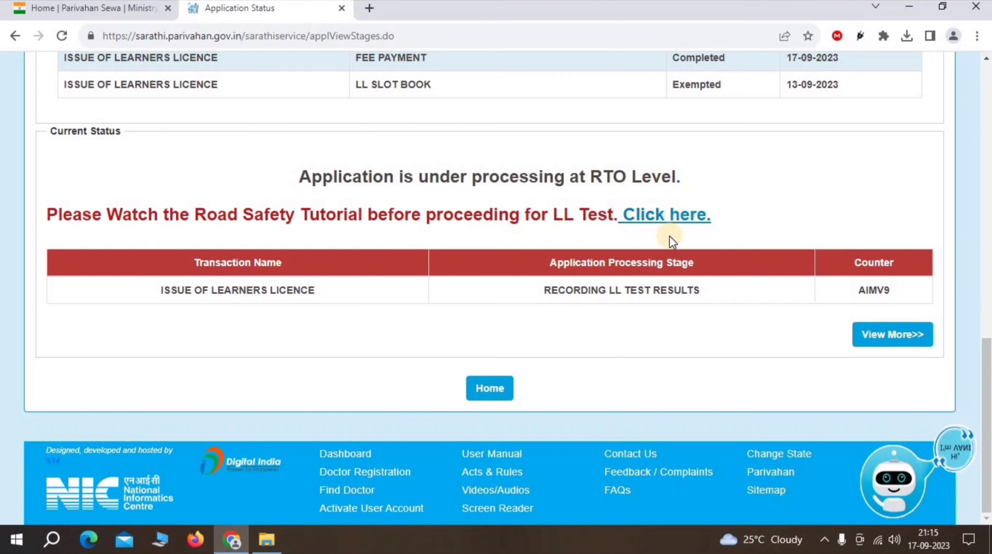
click(660, 215)
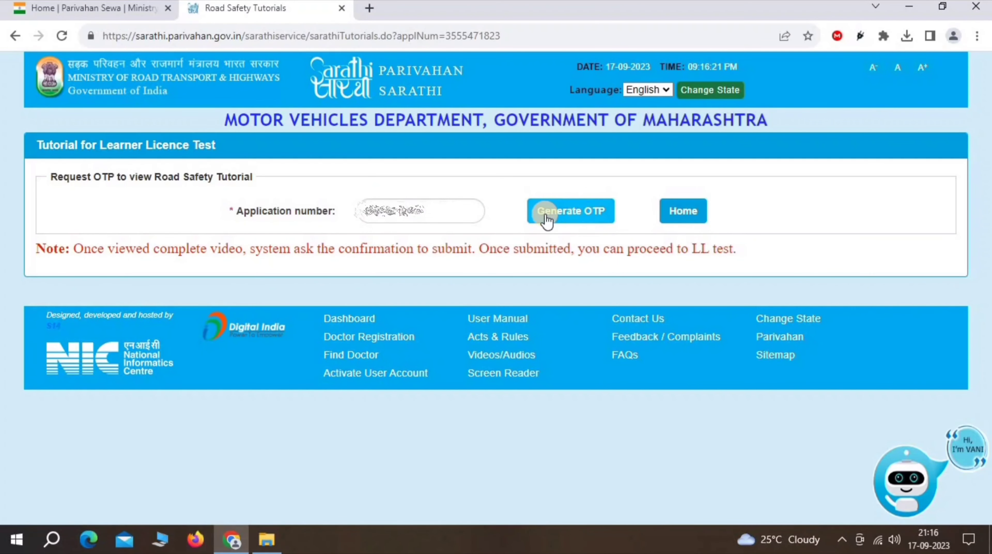
Step: Generate an OTP for the Road Safety Tutorial and choose Marathi as the tutorial language
click(573, 212)
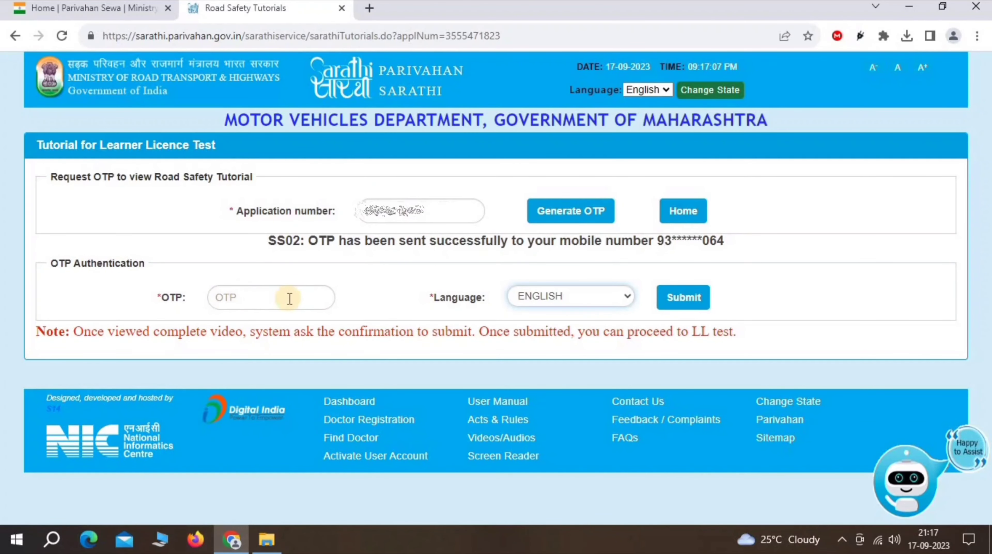
double_click(460, 297)
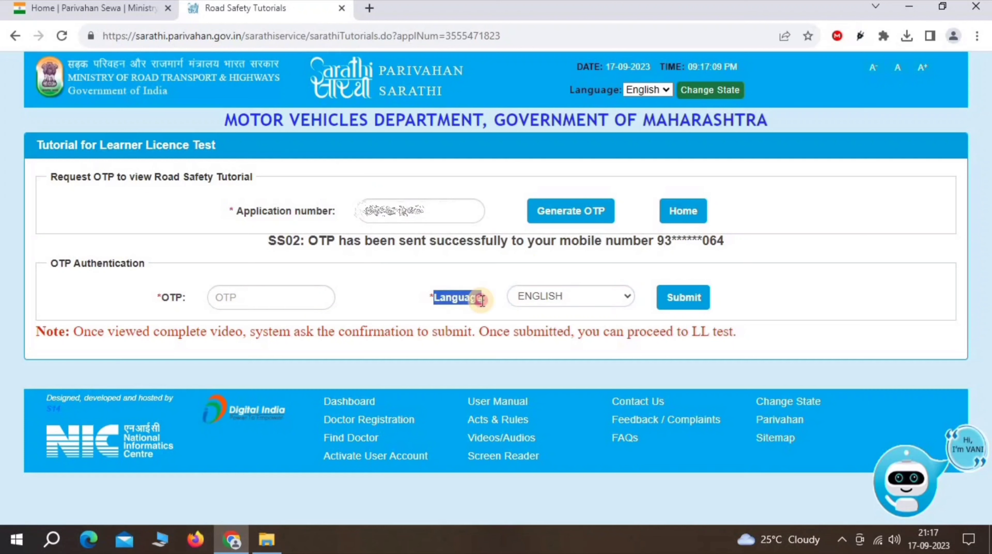
click(465, 297)
click(573, 288)
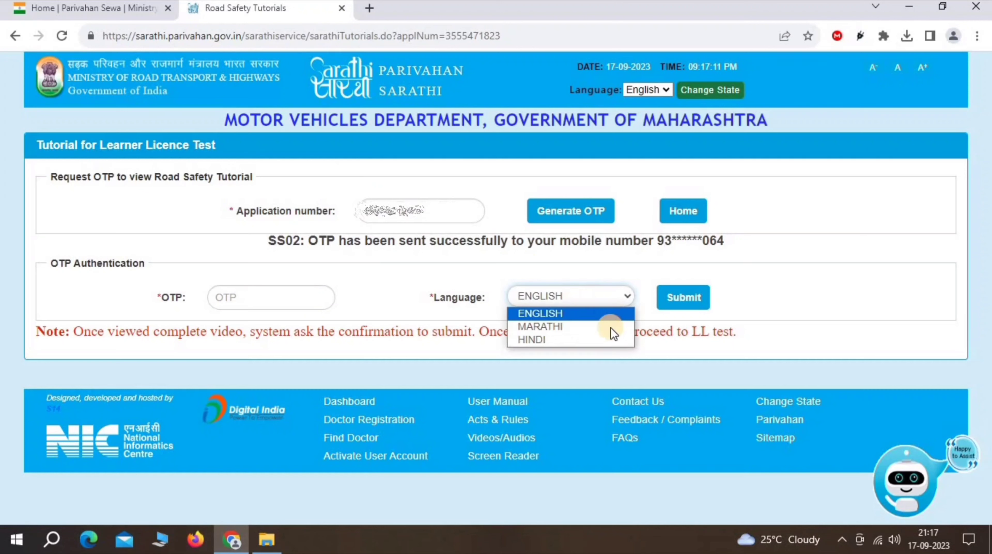
click(545, 328)
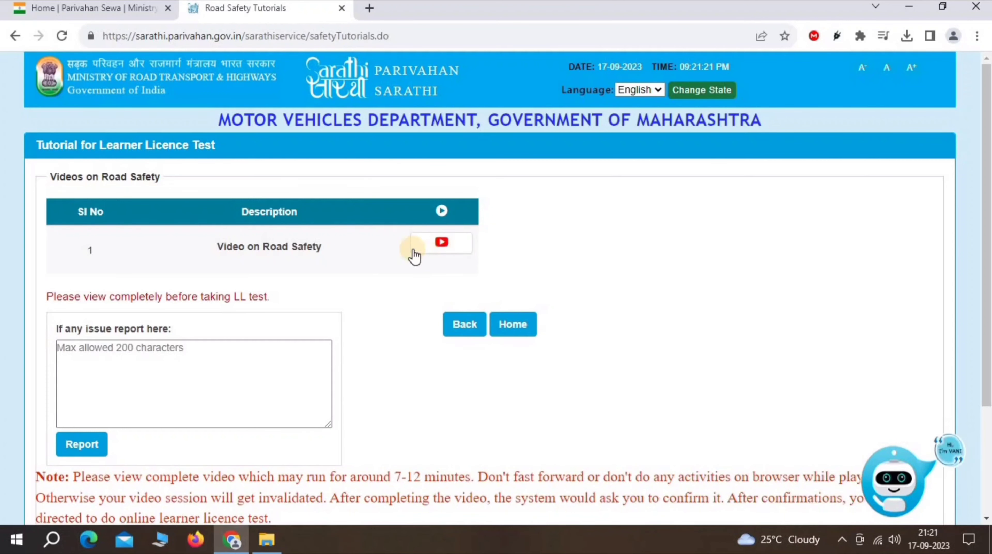
Step: Open and play the Video on Road Safety, and return from the tutorial page to the portal's home page
click(440, 243)
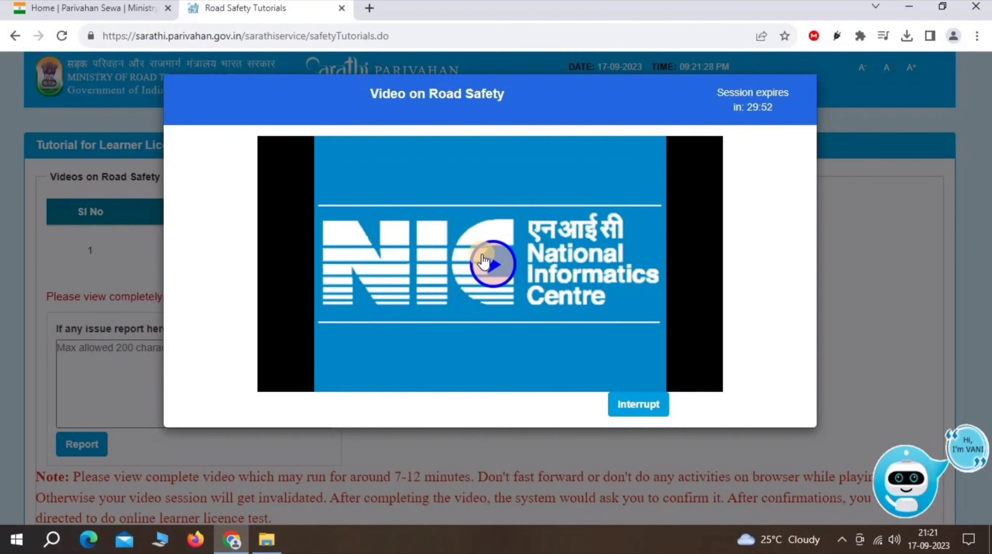
click(491, 260)
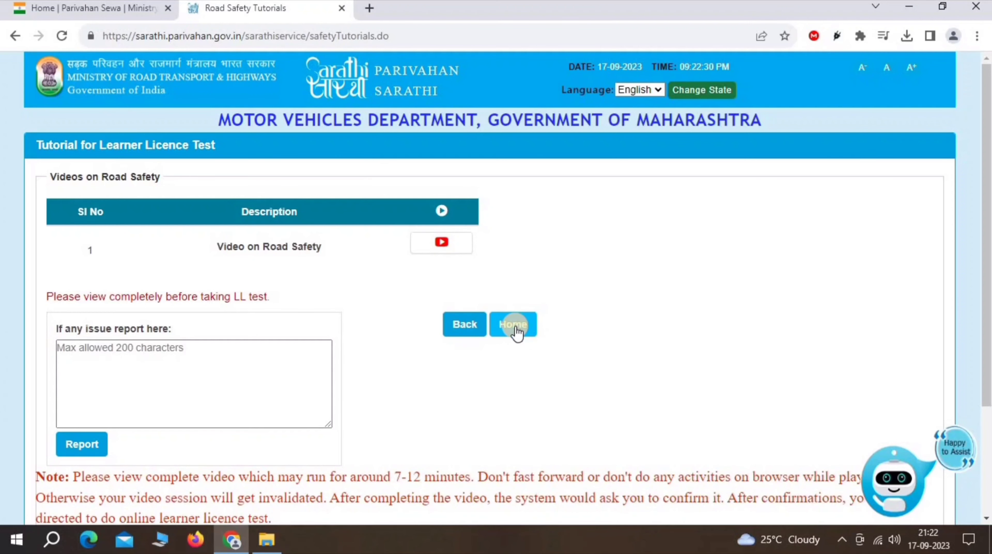
click(514, 331)
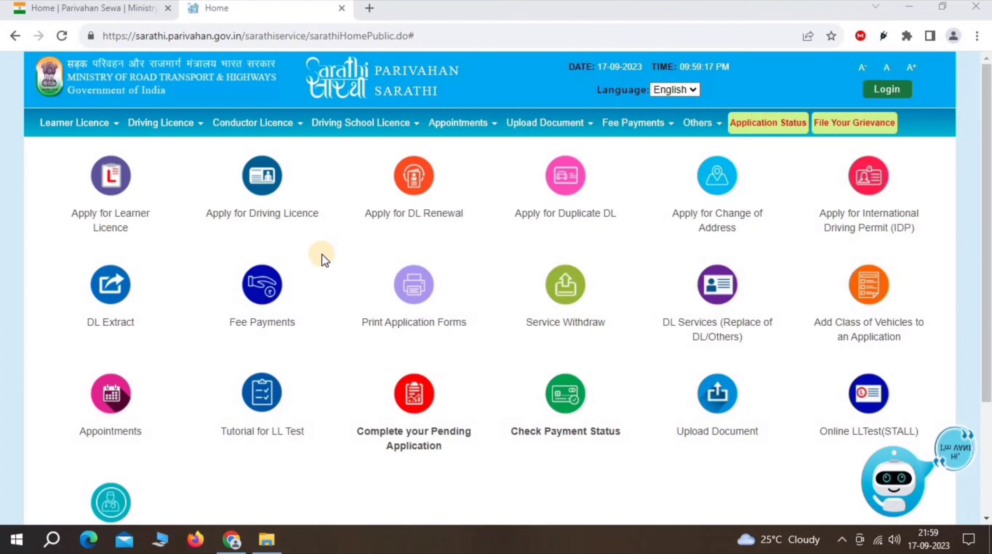
Step: Open the Tutorial For LL Test among the learner licence services and find where its application number is requested
click(59, 123)
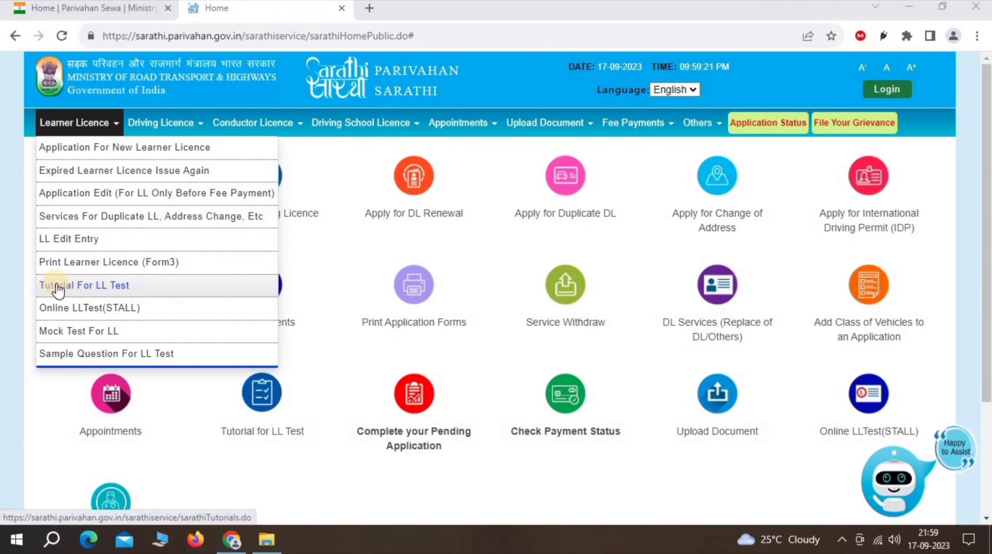
click(80, 285)
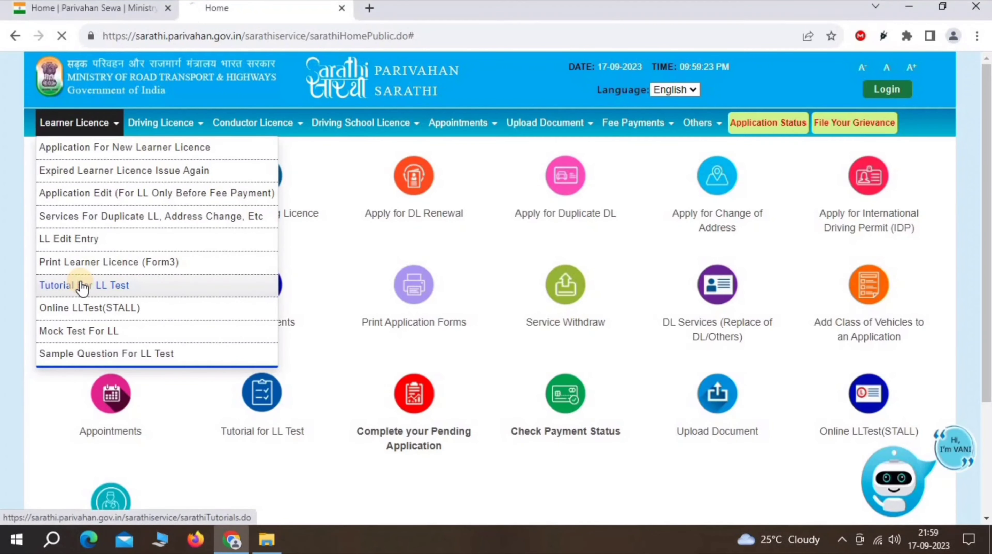
triple_click(329, 192)
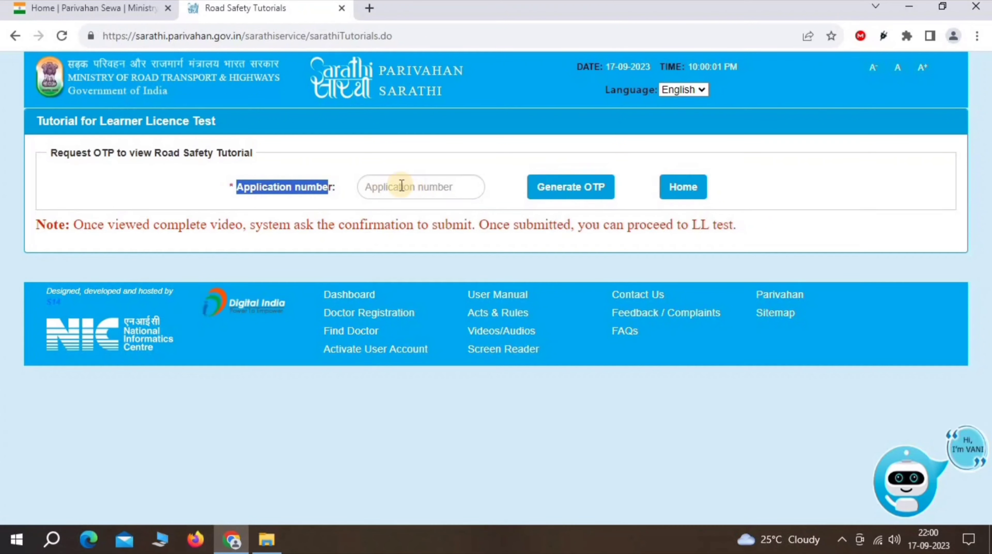